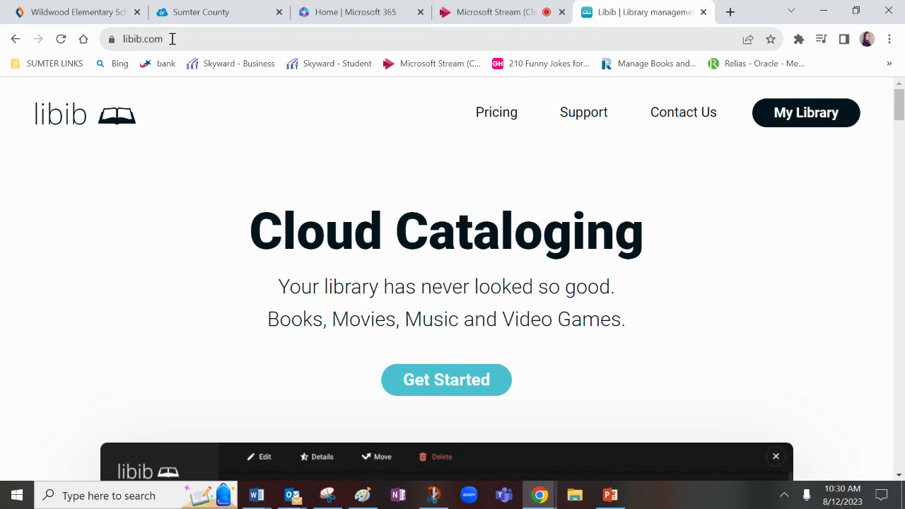
Open the Libib sign-up page and review its subscription choices and account information fields.
{"action": "left_click", "coordinate": [439, 383]}
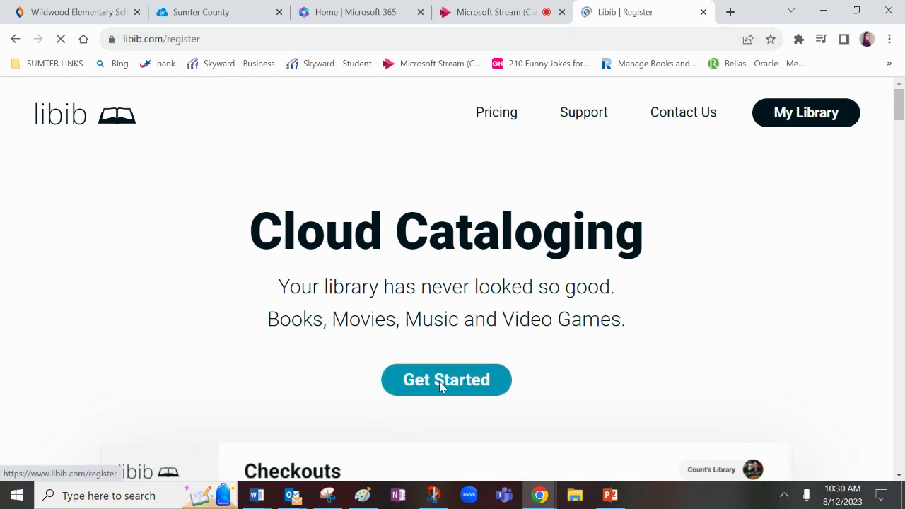
{"action": "scroll", "coordinate": [439, 381], "scroll_direction": "down", "scroll_amount": 1}
{"action": "scroll", "coordinate": [453, 282], "scroll_direction": "down", "scroll_amount": 2}
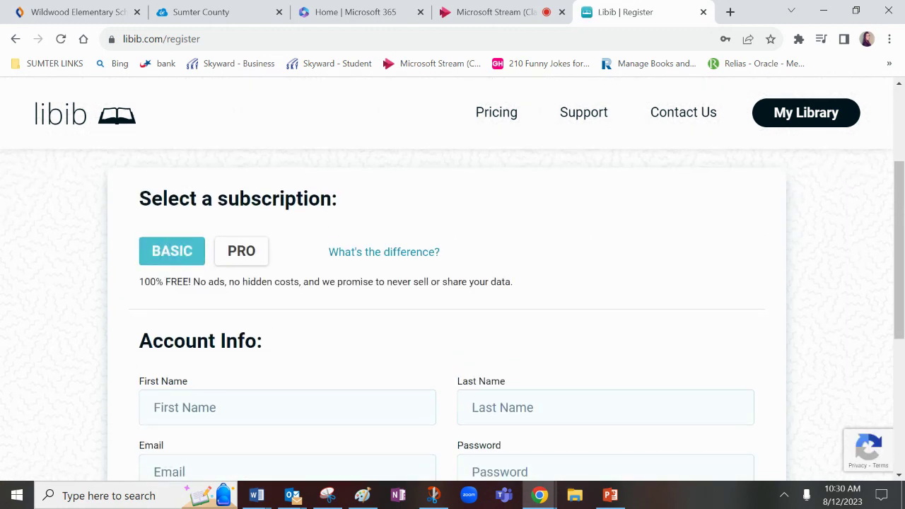
{"action": "scroll", "coordinate": [452, 283], "scroll_direction": "down", "scroll_amount": 1}
{"action": "scroll", "coordinate": [452, 315], "scroll_direction": "down", "scroll_amount": 3}
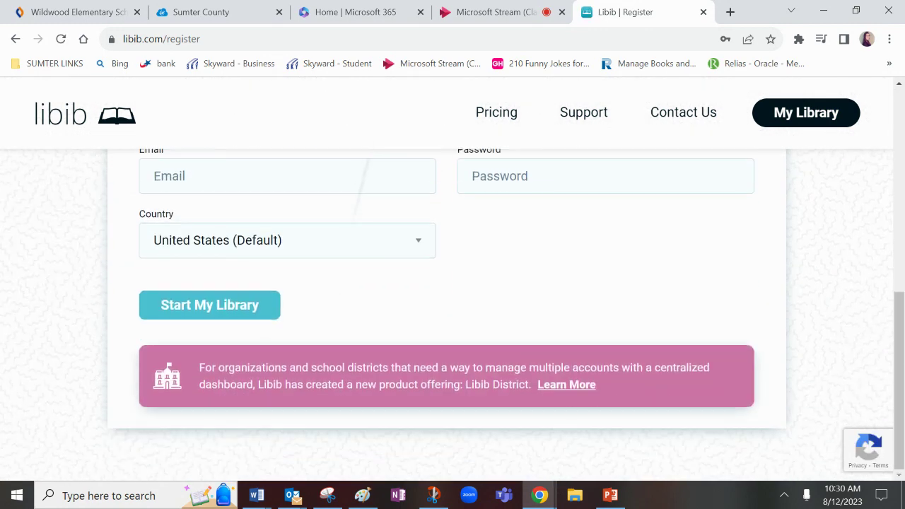
{"action": "scroll", "coordinate": [453, 315], "scroll_direction": "up", "scroll_amount": 1}
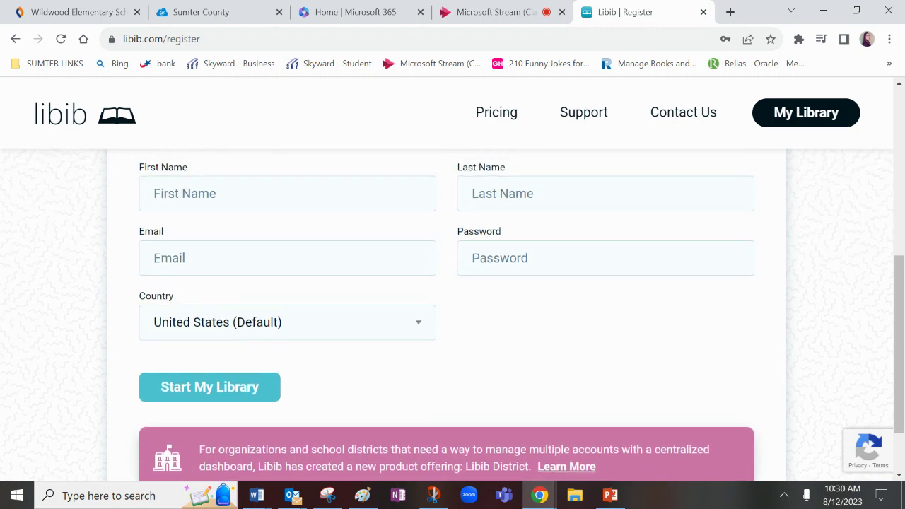
{"action": "scroll", "coordinate": [452, 283], "scroll_direction": "up", "scroll_amount": 5}
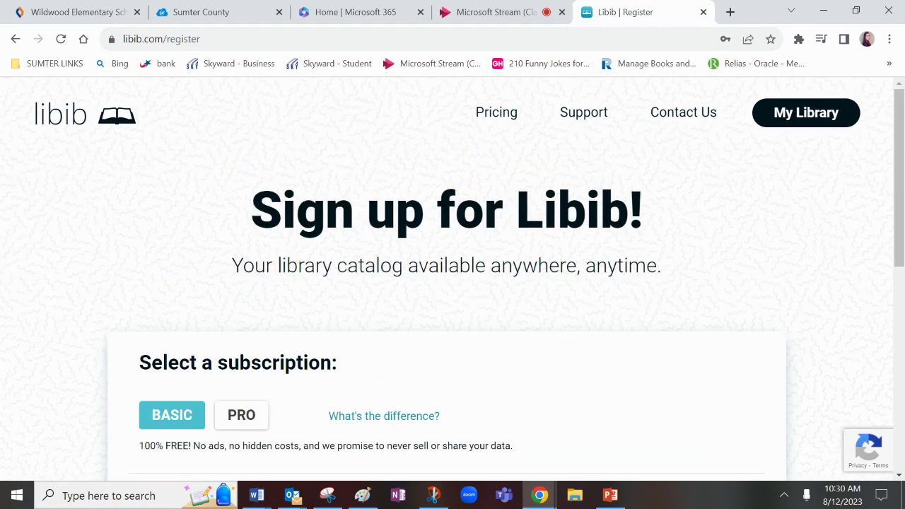
Open the existing library and add an English collection titled with the teacher's last and first name followed by "WIS Classroom library".
{"action": "left_click", "coordinate": [805, 113]}
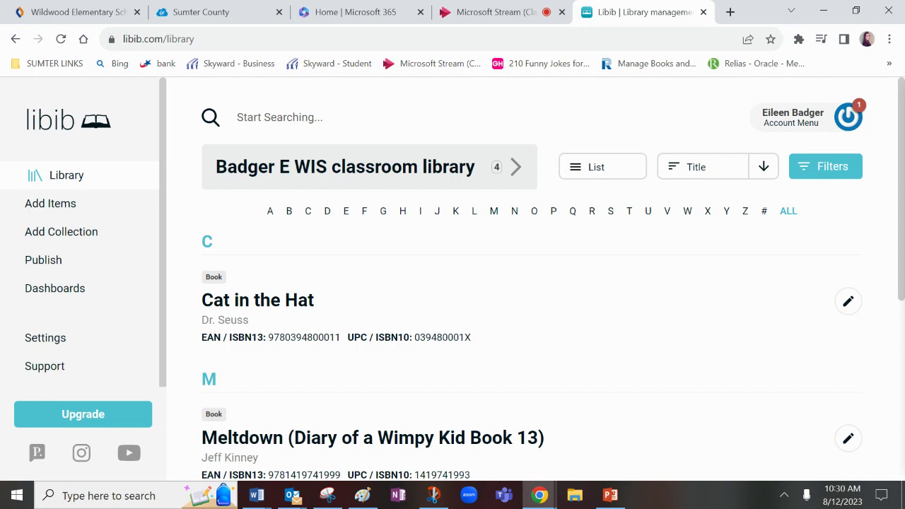
{"action": "left_click", "coordinate": [66, 175]}
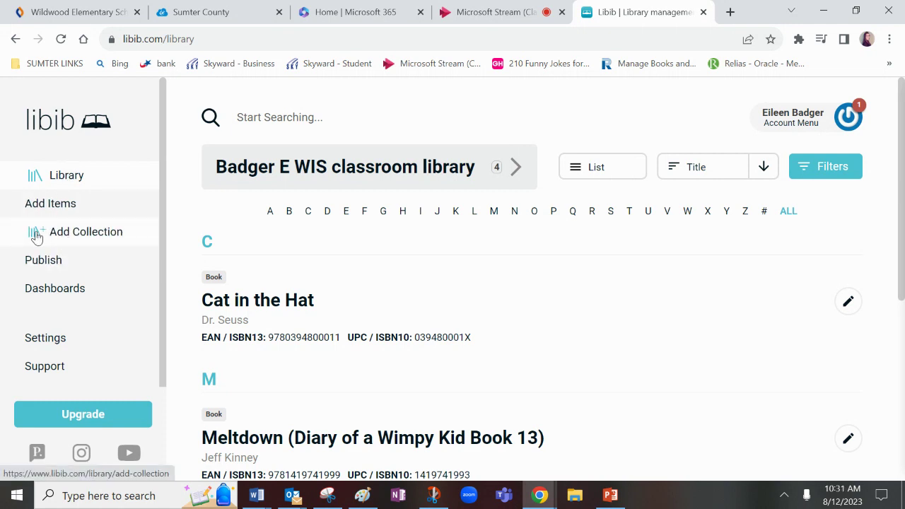
{"action": "left_click", "coordinate": [72, 238]}
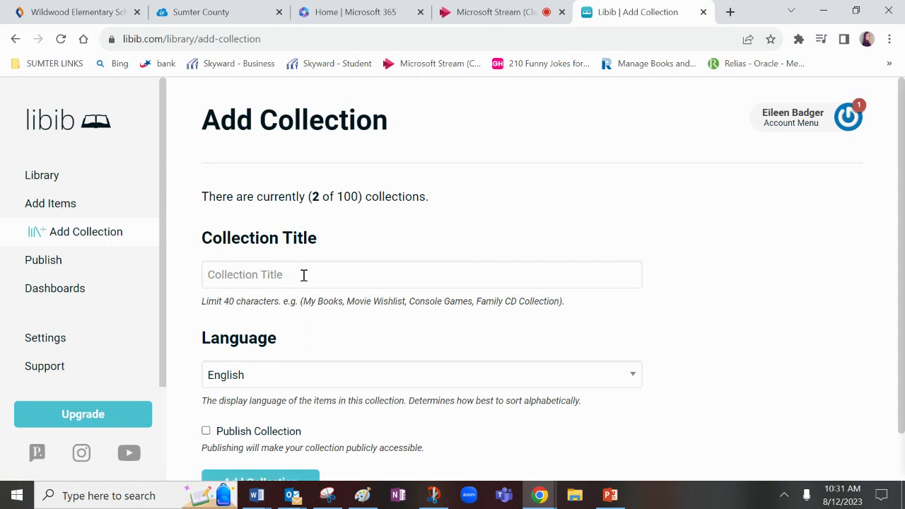
{"action": "type", "text": "Bad"}
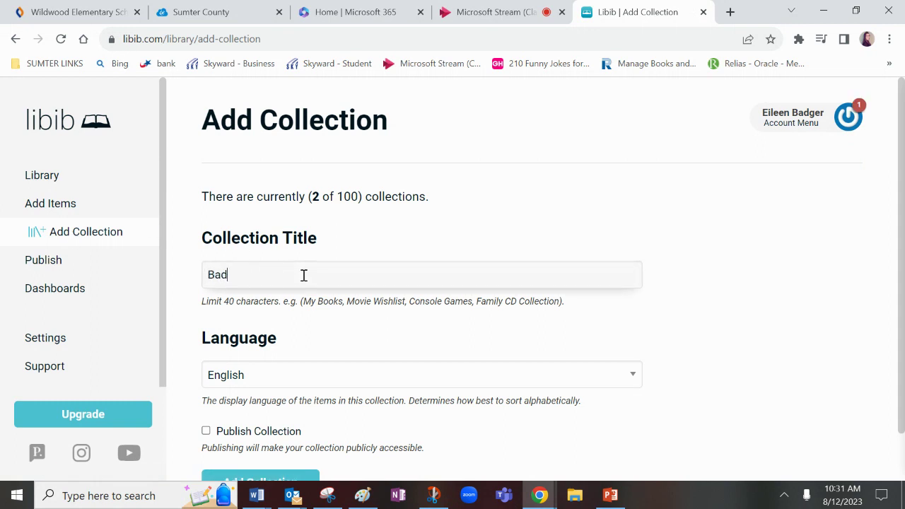
{"action": "type", "text": "gerEileenWIS Classroom "}
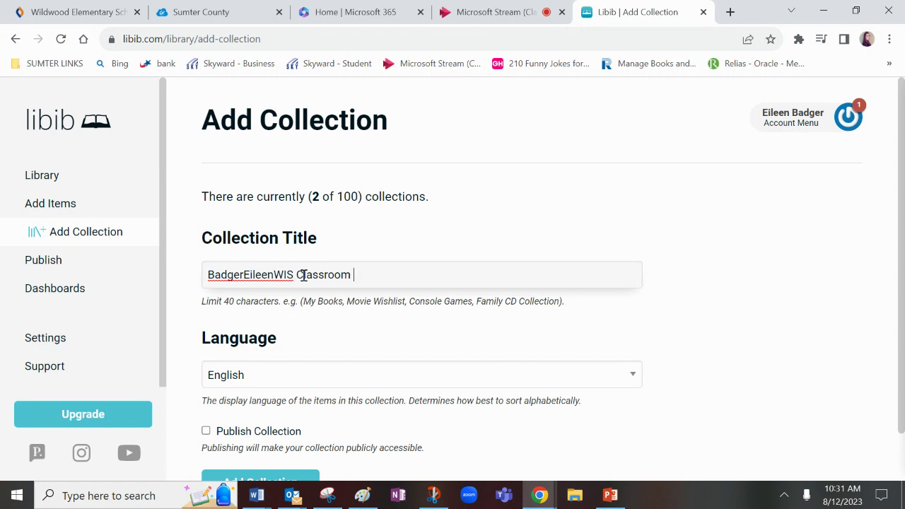
{"action": "type", "text": "library"}
{"action": "scroll", "coordinate": [303, 276], "scroll_direction": "down", "scroll_amount": 1}
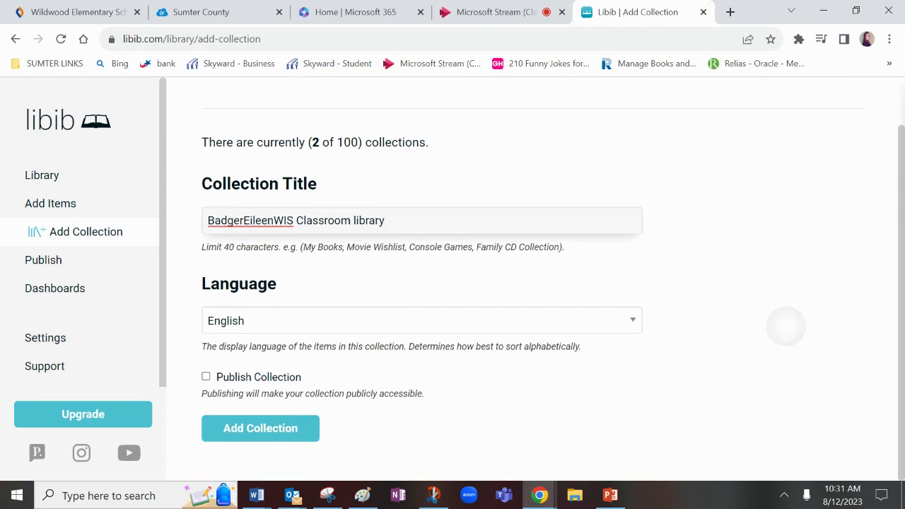
{"action": "left_click", "coordinate": [260, 437]}
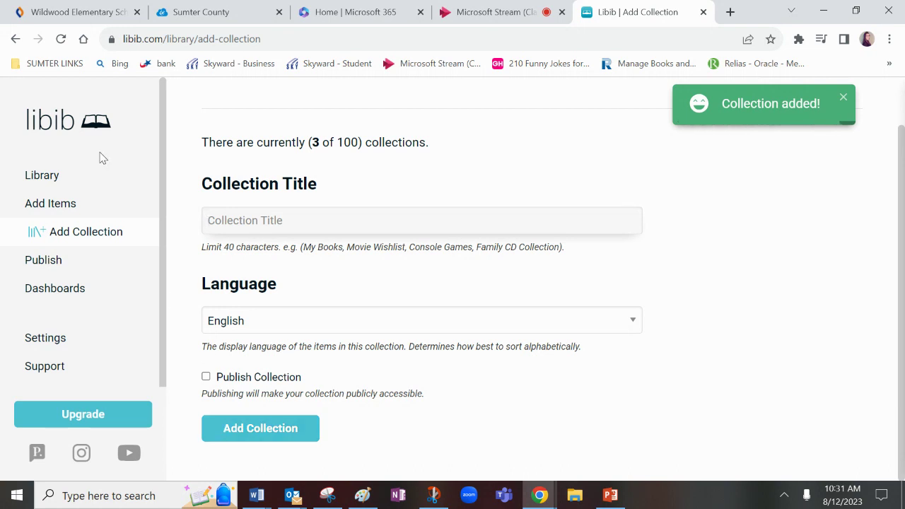
Start adding items by search, with the new WIS Classroom library collection as the destination.
{"action": "left_click", "coordinate": [65, 206]}
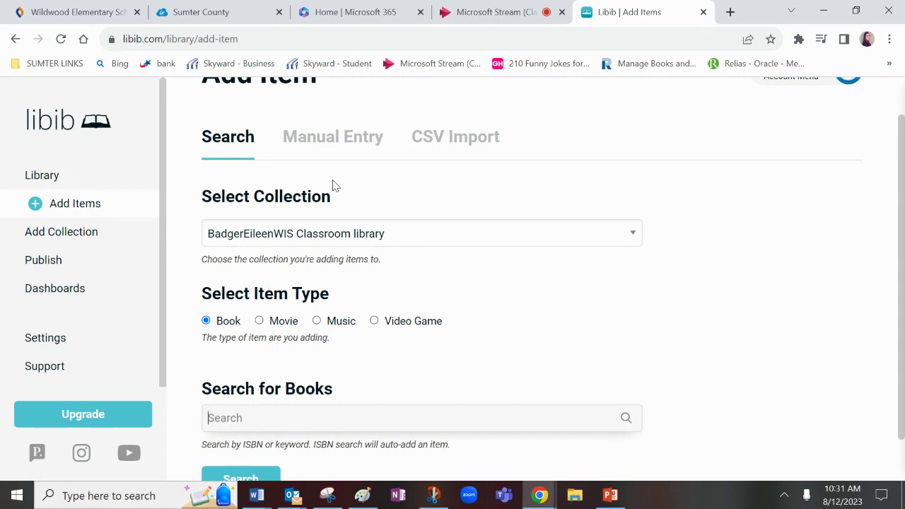
{"action": "left_click", "coordinate": [327, 240]}
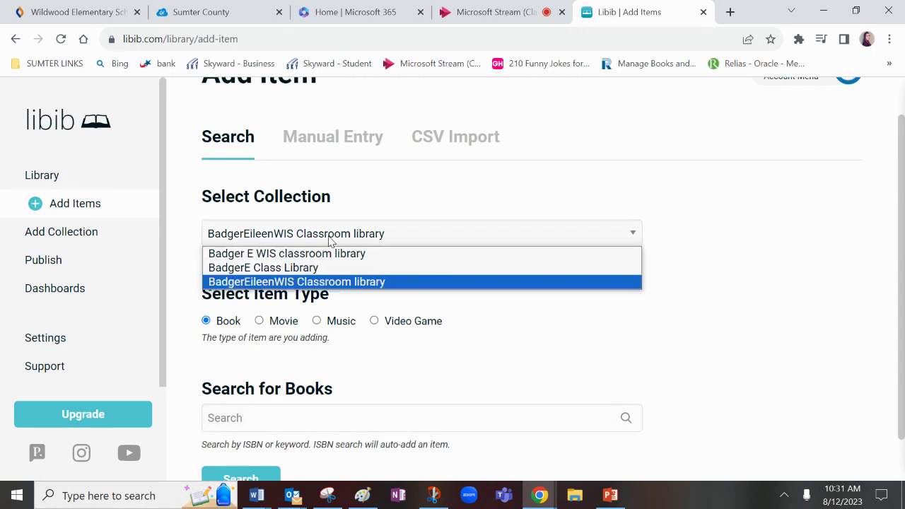
{"action": "left_click", "coordinate": [324, 283]}
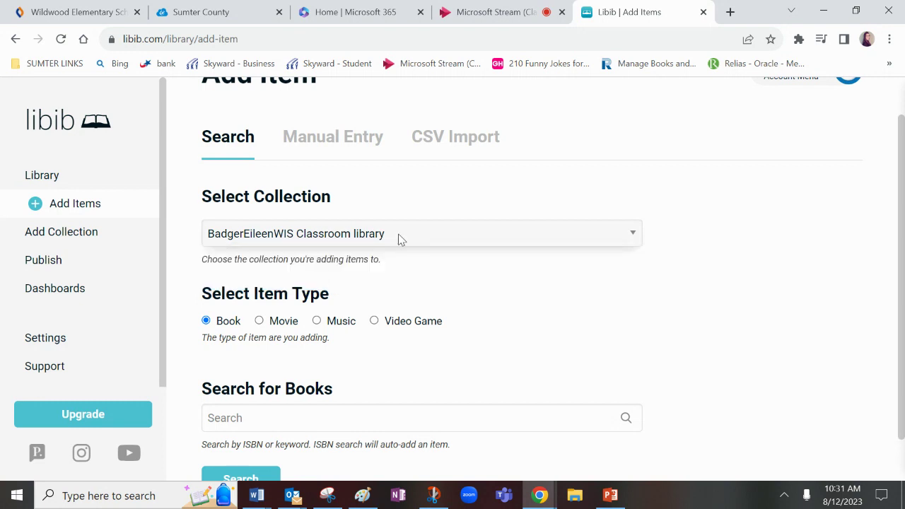
Search for books matching "roderick rules" and add the 2012 Abrams edition of Diary of a Wimpy Kid to the collection.
{"action": "left_click", "coordinate": [271, 420]}
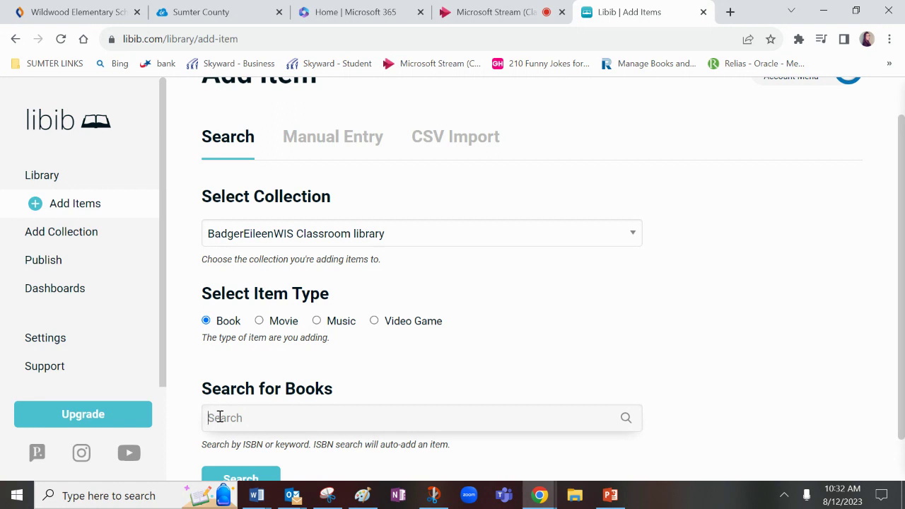
{"action": "type", "text": "roller"}
{"action": "type", "text": "ick"}
{"action": "type", "text": " rules"}
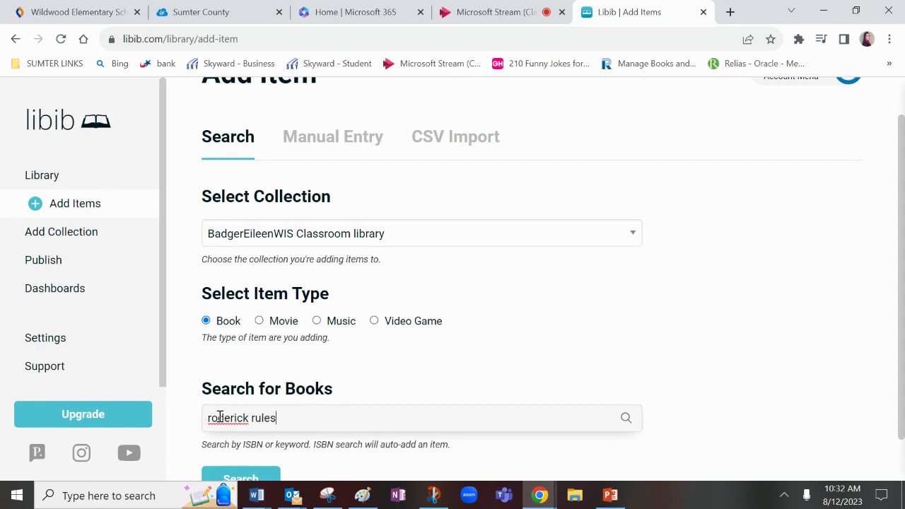
{"action": "key", "text": "Return"}
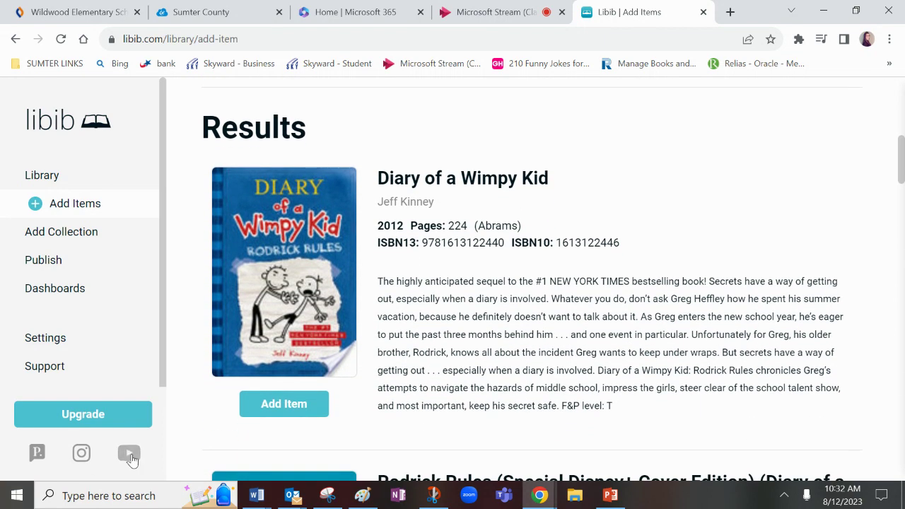
{"action": "left_click", "coordinate": [299, 408]}
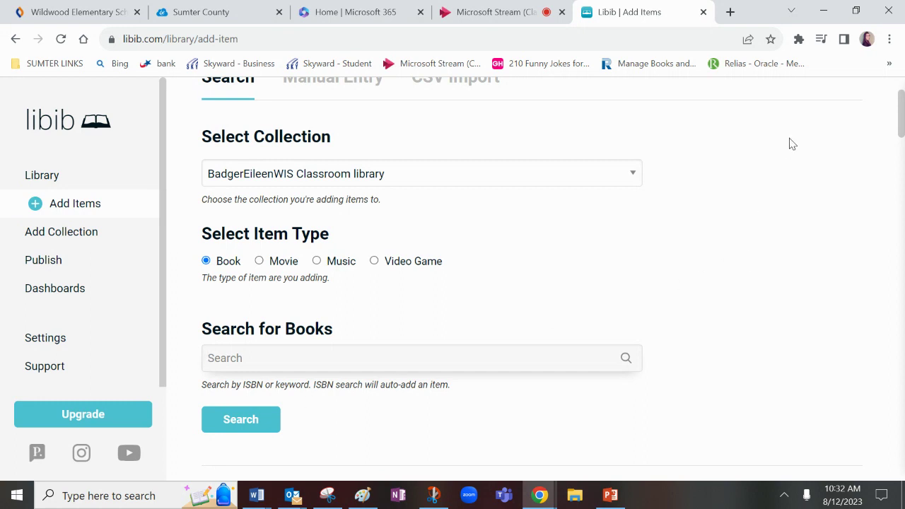
{"action": "scroll", "coordinate": [791, 144], "scroll_direction": "down", "scroll_amount": 2}
{"action": "scroll", "coordinate": [792, 143], "scroll_direction": "up", "scroll_amount": 4}
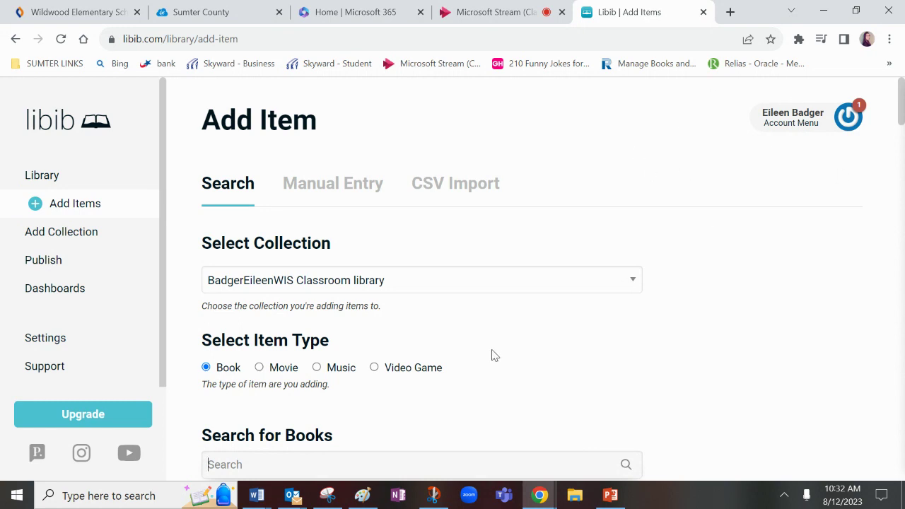
Open the publishing settings and copy the published library's public site URL.
{"action": "left_click", "coordinate": [62, 263]}
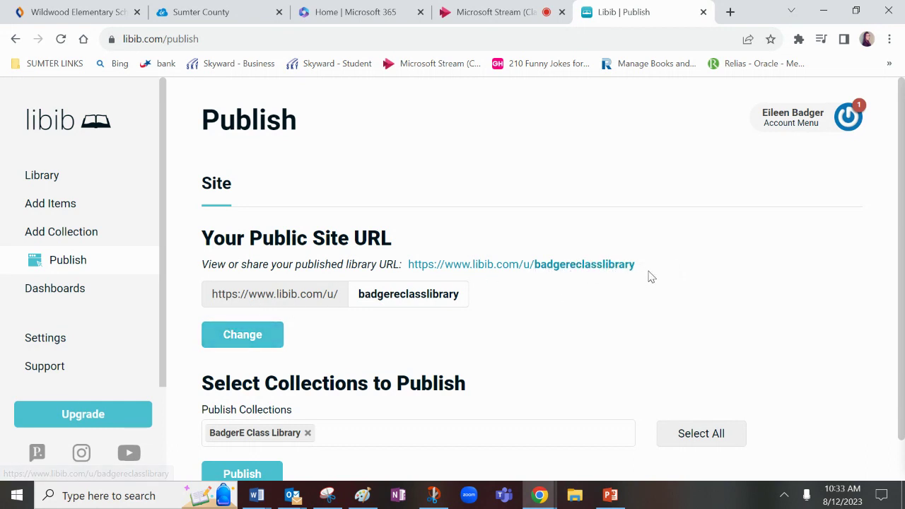
{"action": "left_click_drag", "start_coordinate": [648, 276], "coordinate": [406, 264]}
{"action": "key", "text": "ctrl+c"}
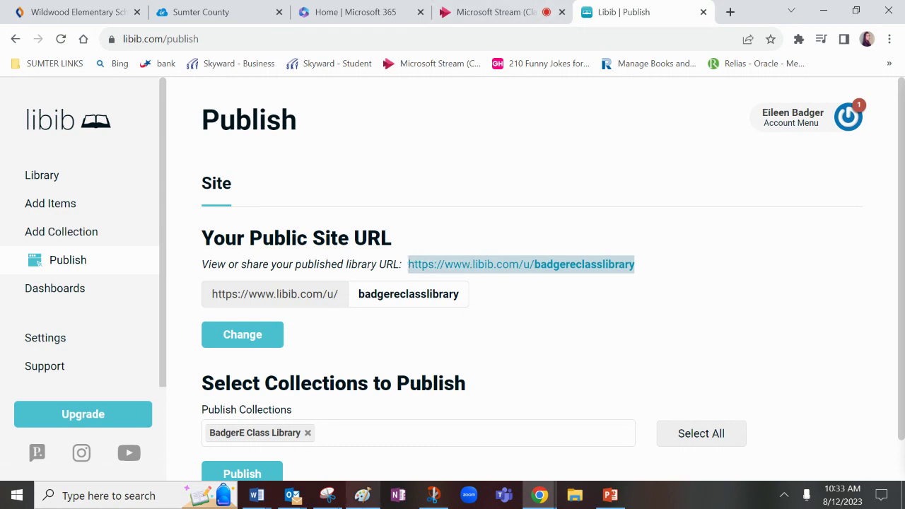
Switch to the "Classroom Library Scan _ Mandatory" message in Outlook and open its linked Classroom Libraries for WIS 2023.2024 workbook.
{"action": "left_click", "coordinate": [295, 498]}
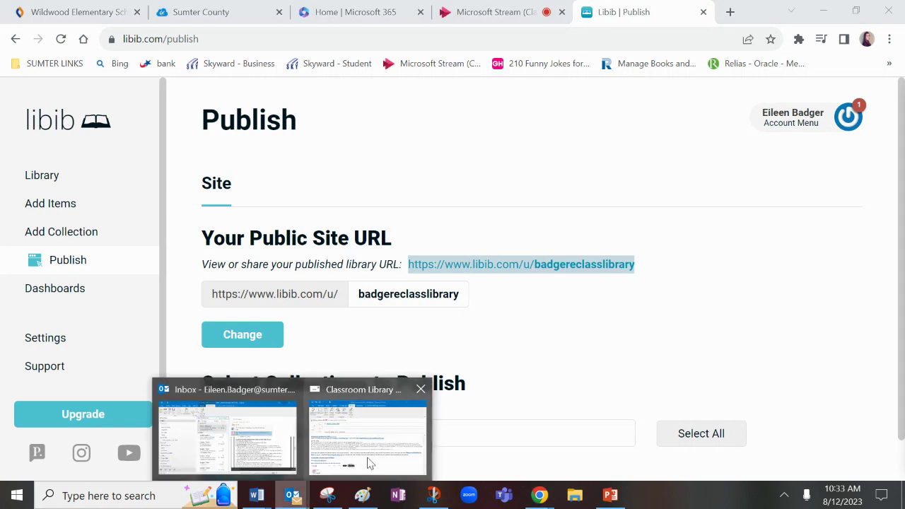
{"action": "left_click", "coordinate": [366, 460]}
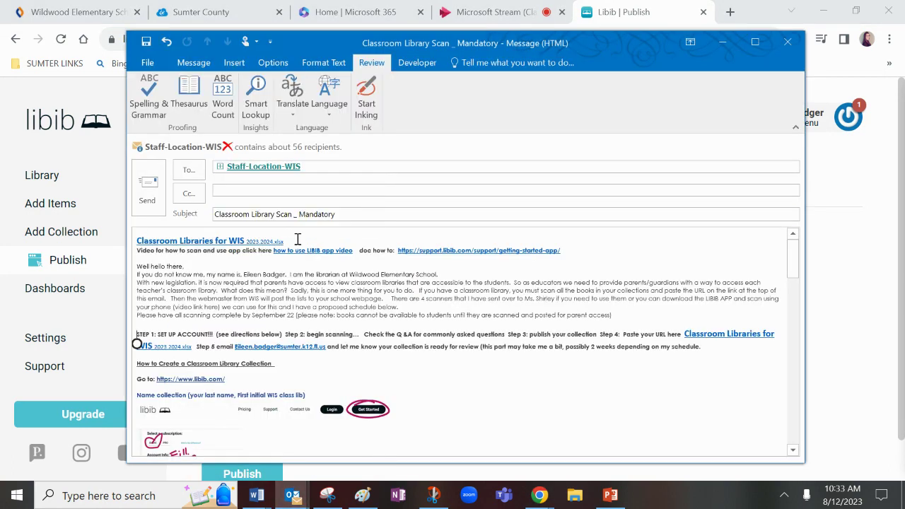
{"action": "left_click", "coordinate": [233, 239], "text": "ctrl"}
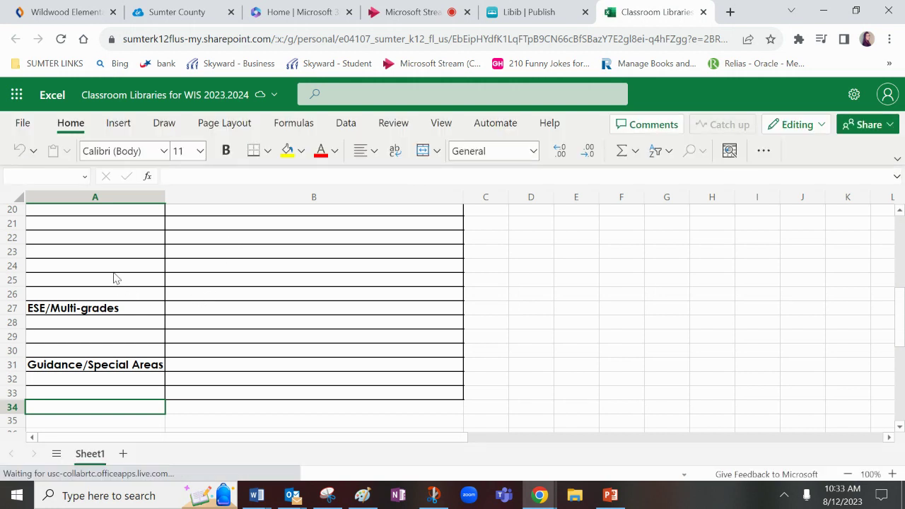
Enter the teacher's last name in cell A24 and paste the copied library URL into B24.
{"action": "left_click", "coordinate": [112, 266]}
{"action": "type", "text": "Badger"}
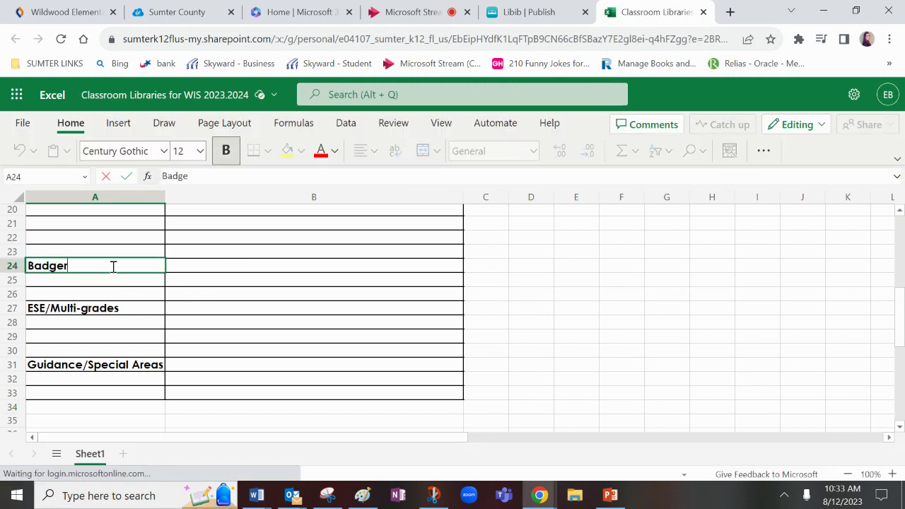
{"action": "key", "text": "Tab"}
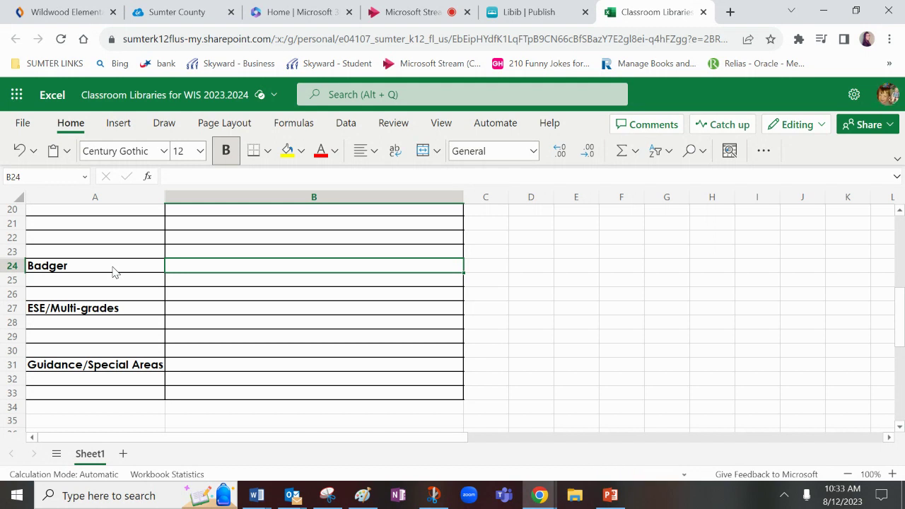
{"action": "key", "text": "ctrl+v"}
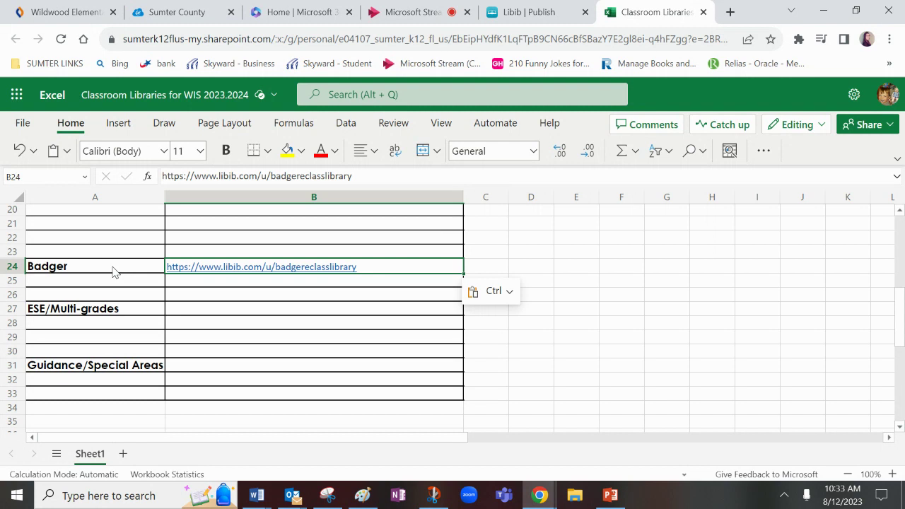
{"action": "key", "text": "ctrl+4"}
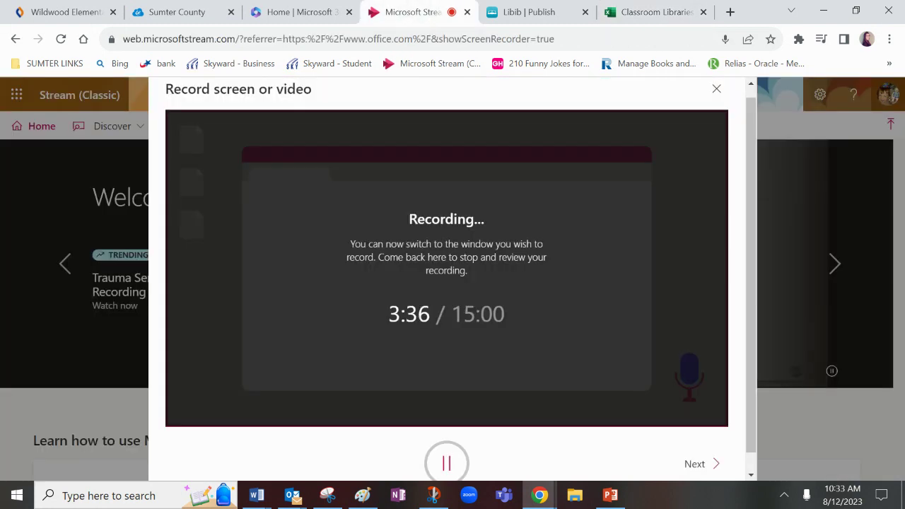